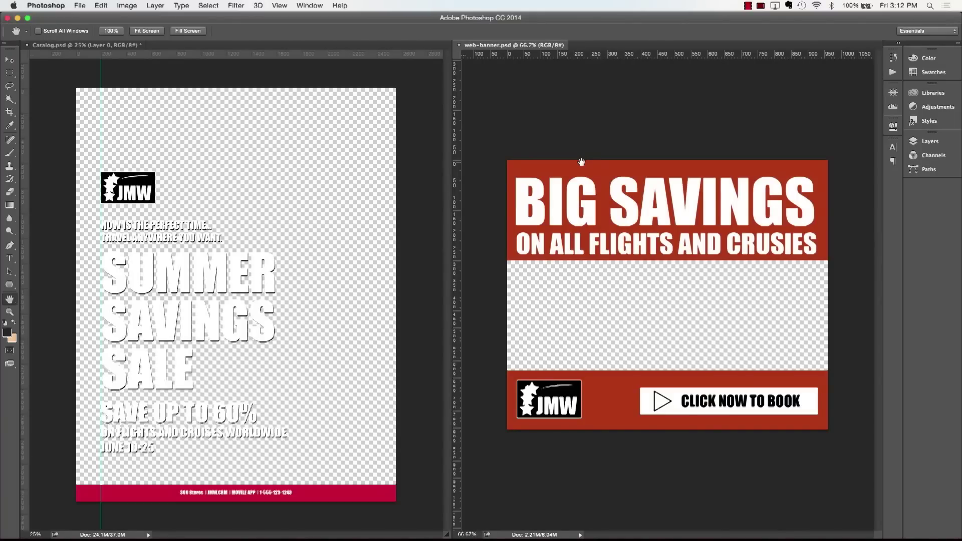
left_click(338, 157)
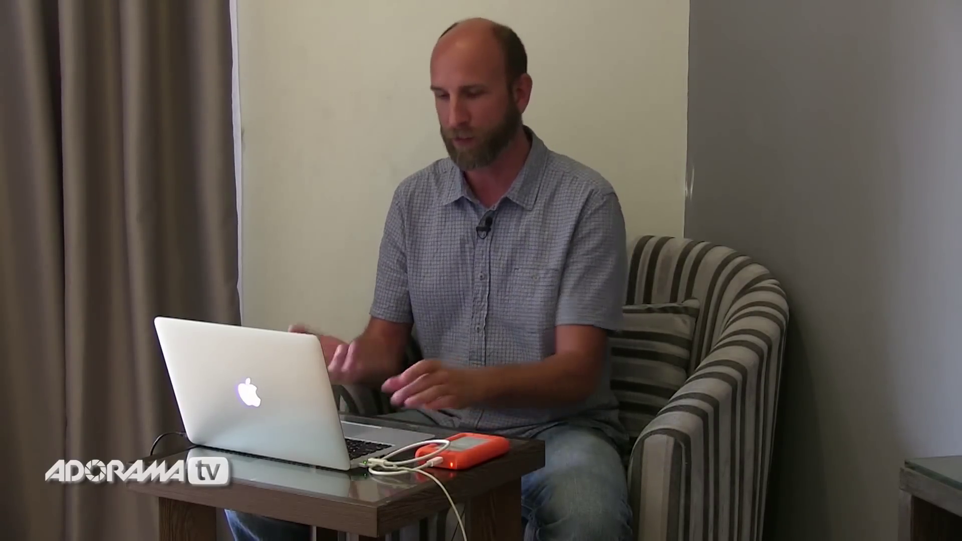
key("super+Tab")
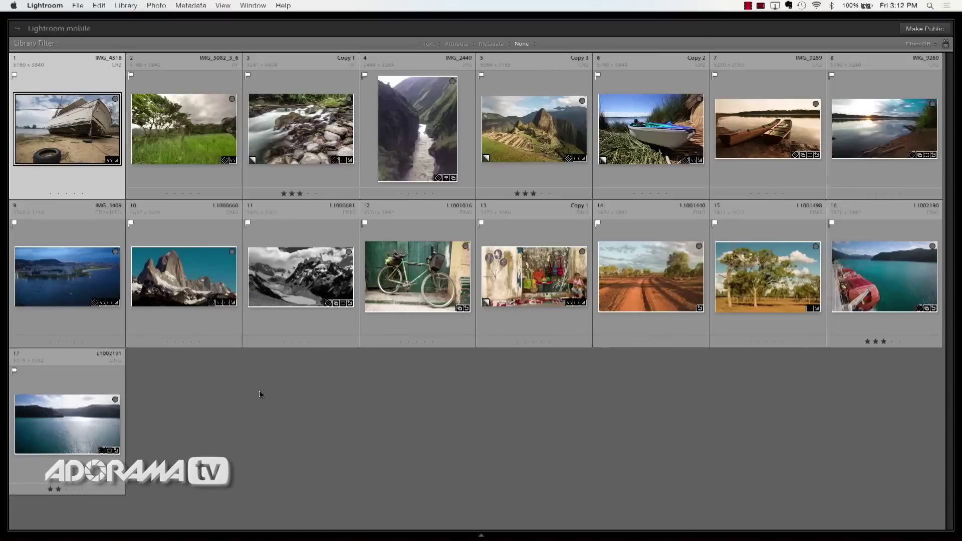
key("e")
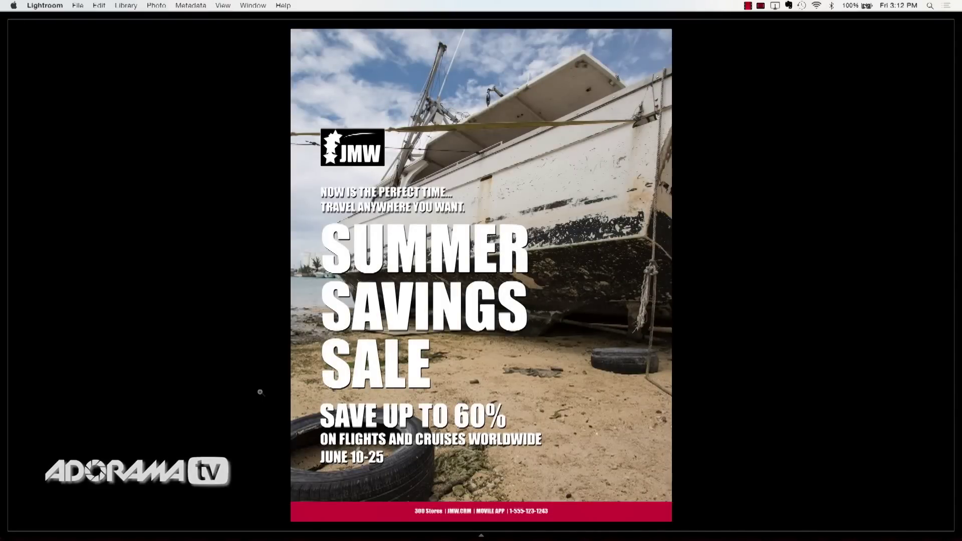
Preview the catalog flyer over the next two photos, then hide the overlay and return to Grid view
key("Right")
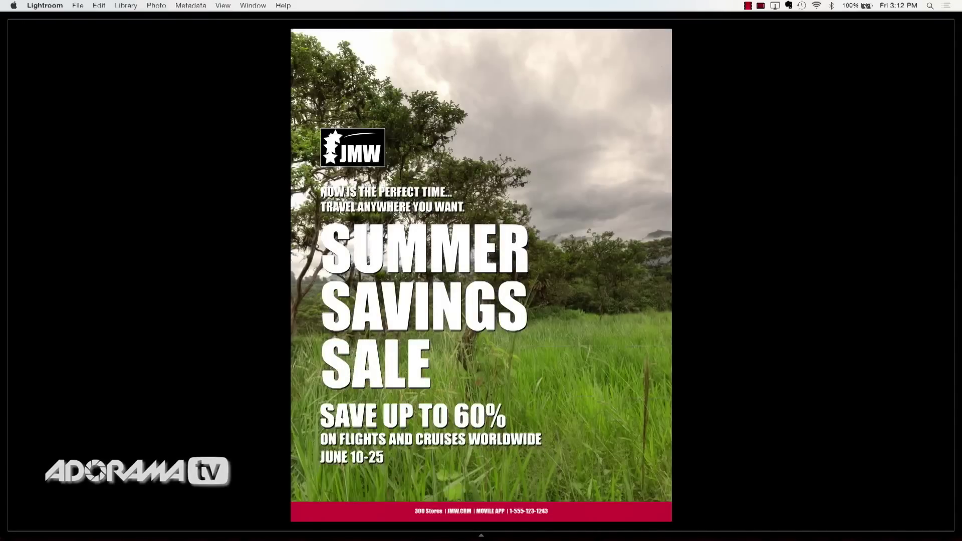
key("Right")
key("Right")
key("Right")
key("Right")
key("Right")
key("Right")
key("Right")
key("Right")
key("Right")
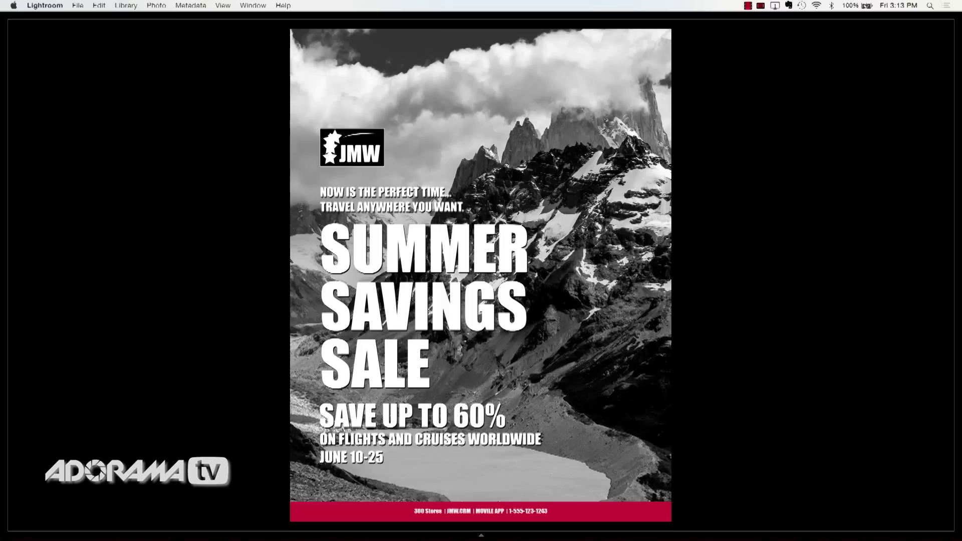
key("super+alt+o")
key("g")
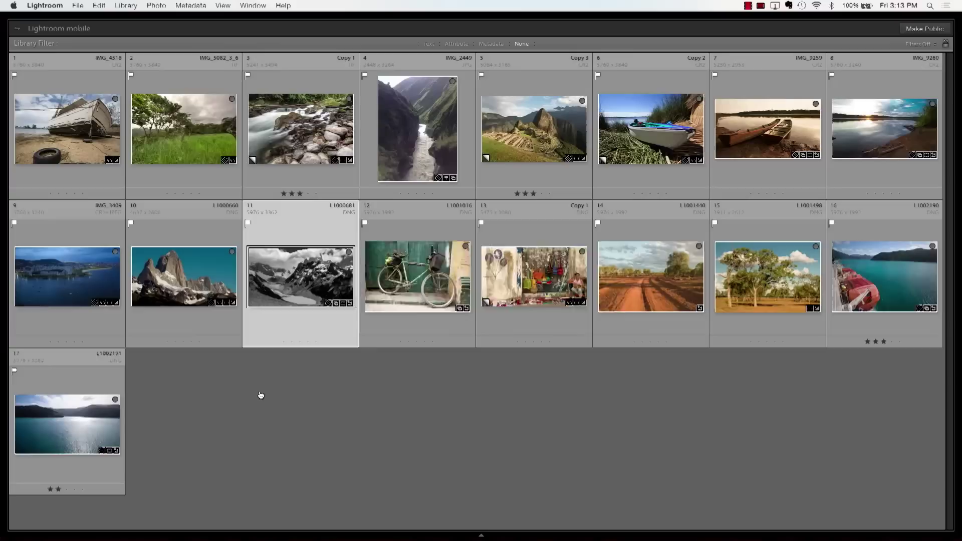
Switch back to Photoshop to show Catalog.psd and web-banner.psd
key("super+Tab")
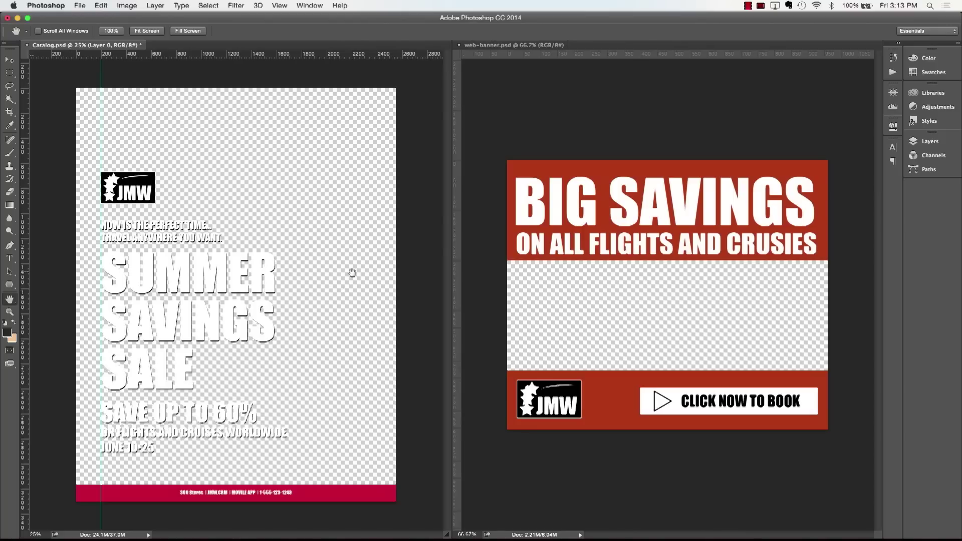
In Finder, Quick Look catalog.png and web-banner.png from Overlay Images for LR, then return to Lightroom
key("super+Tab")
key("super+Tab")
key("super+Tab")
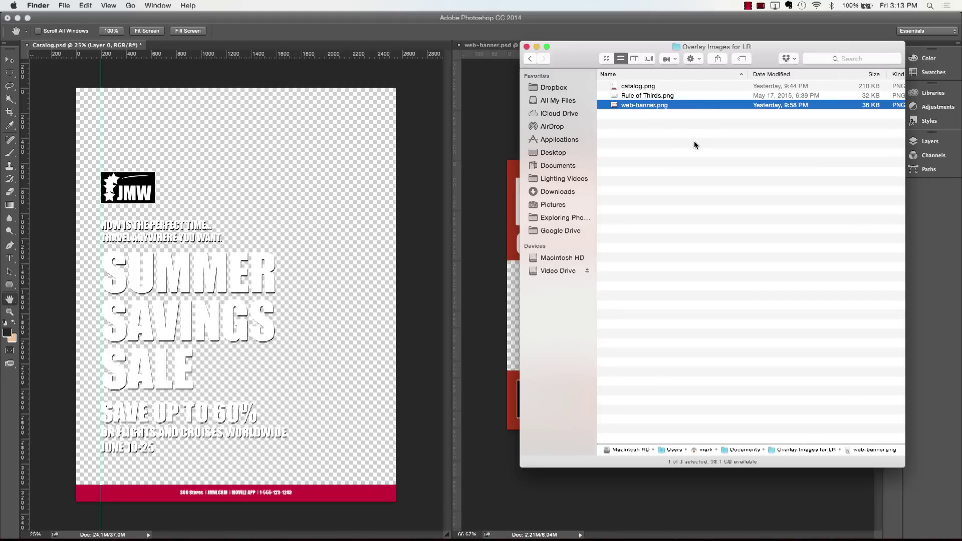
left_click(636, 86)
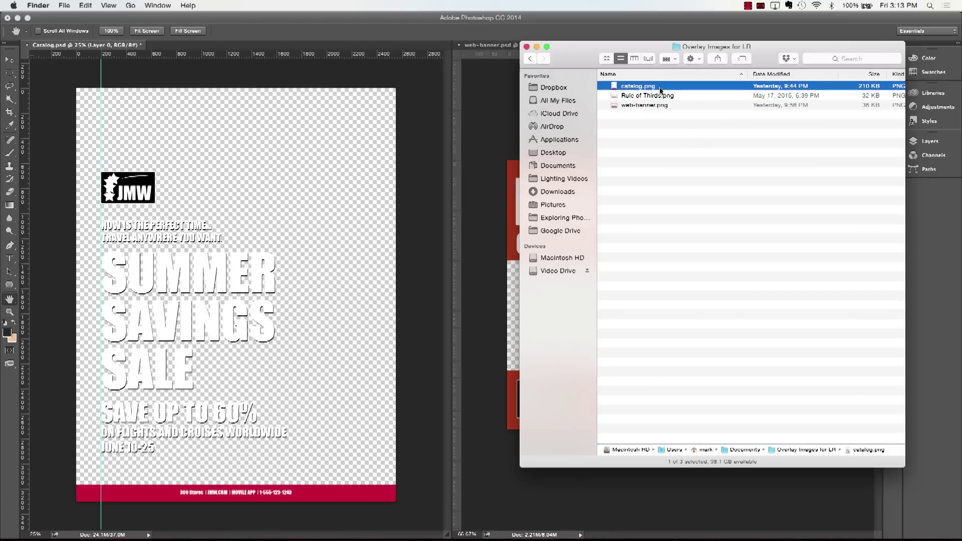
key("space")
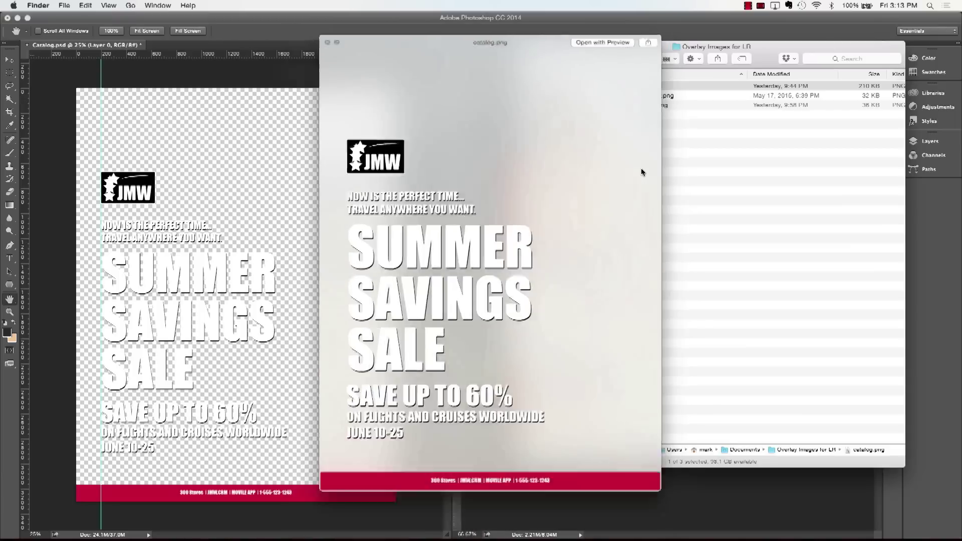
key("space")
key("Down")
key("Down")
key("space")
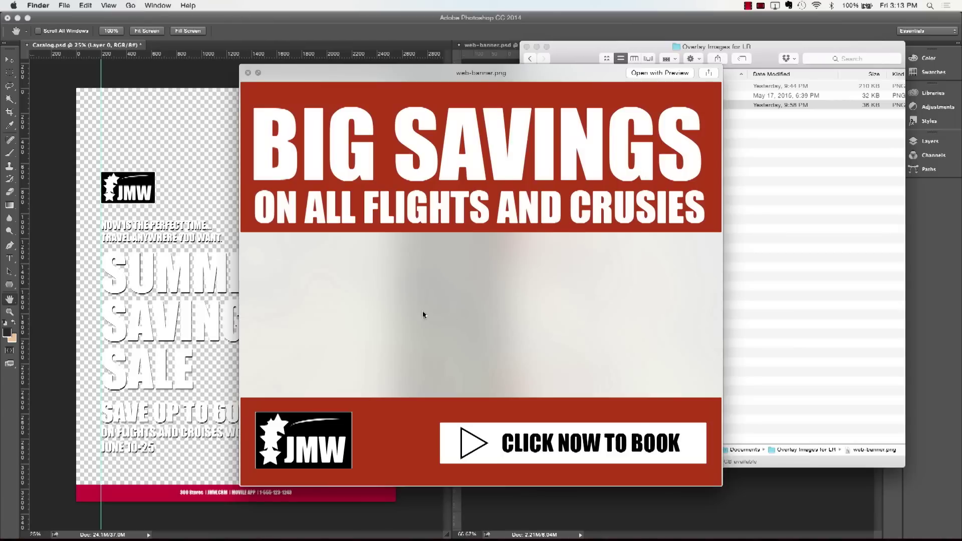
key("space")
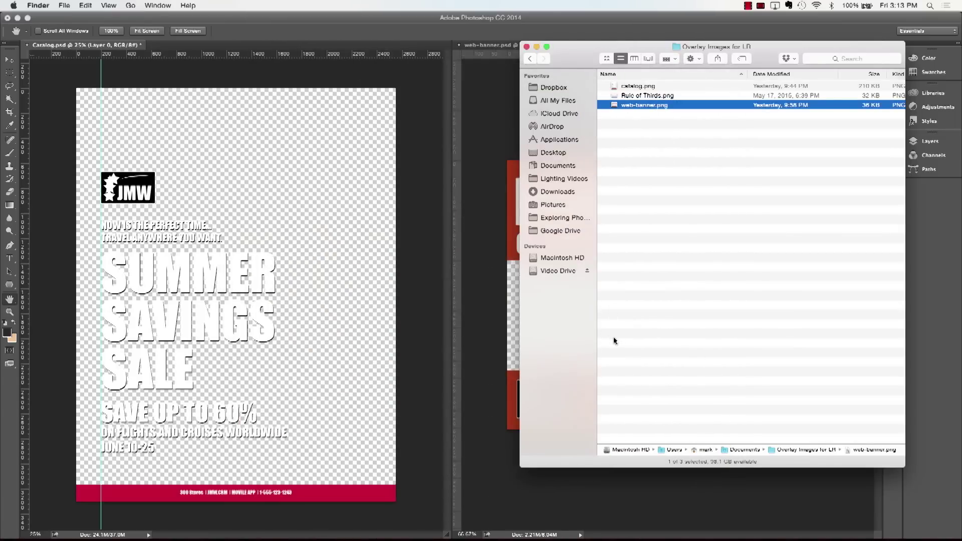
key("super+Tab")
key("super+Tab")
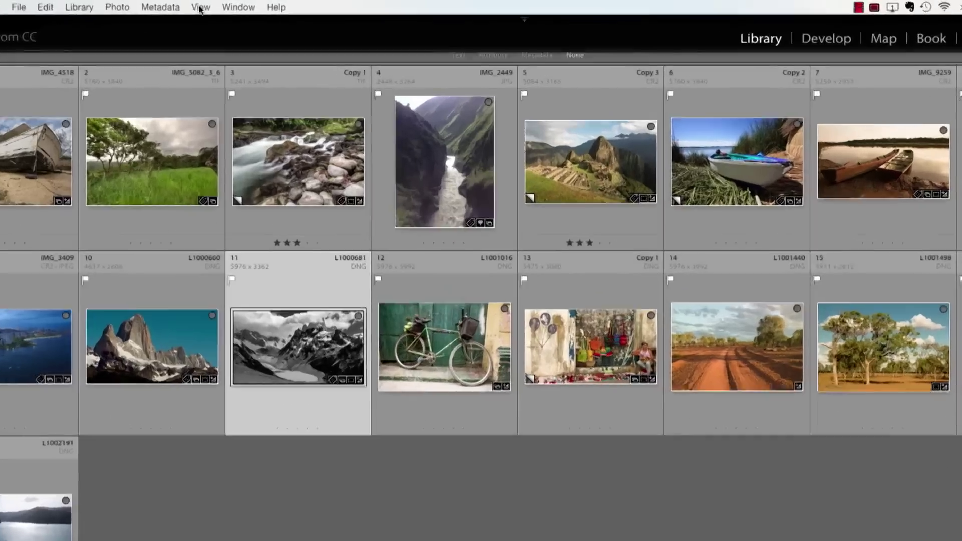
Choose catalog.png as the loupe overlay layout image via View > Loupe Overlay > Choose Layout Image
left_click(223, 5)
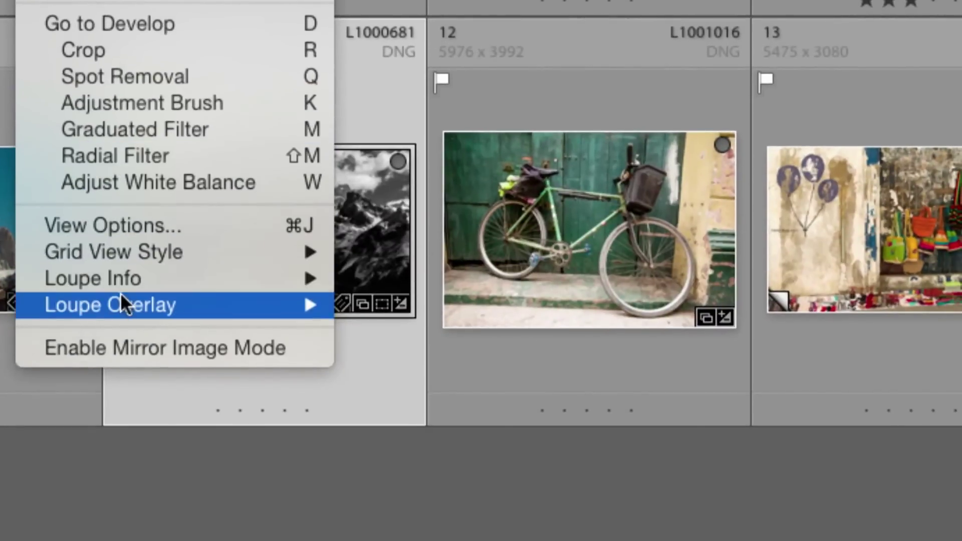
mouse_move(123, 306)
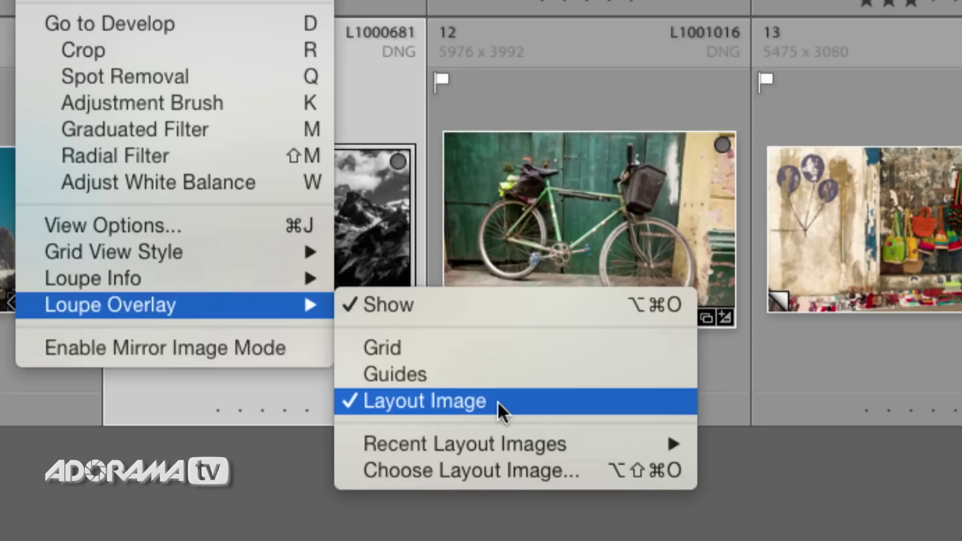
left_click(458, 477)
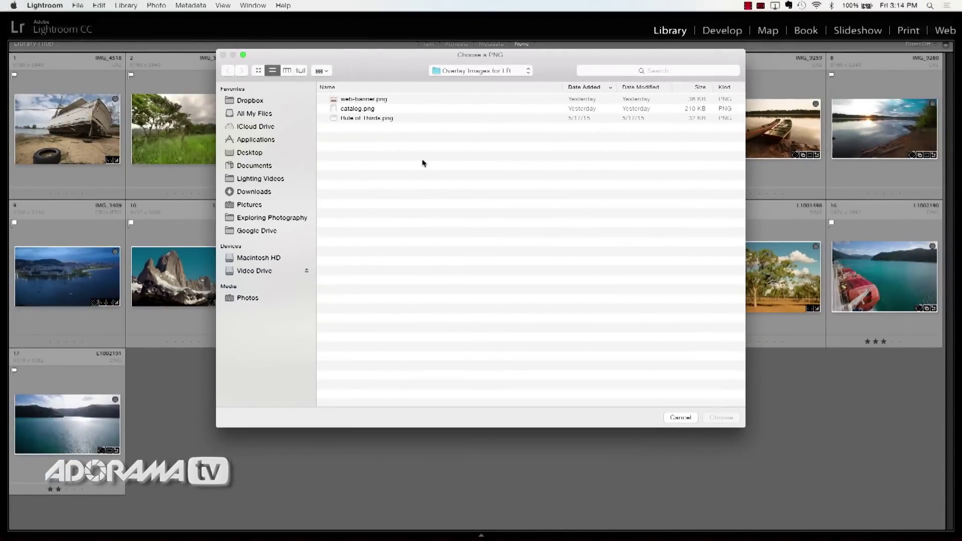
left_click(370, 100)
left_click(366, 109)
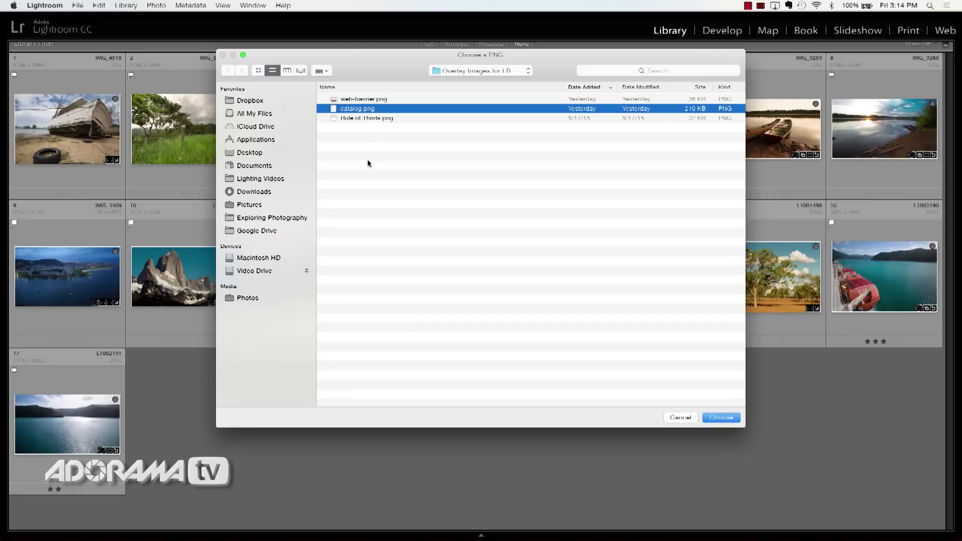
left_click(722, 417)
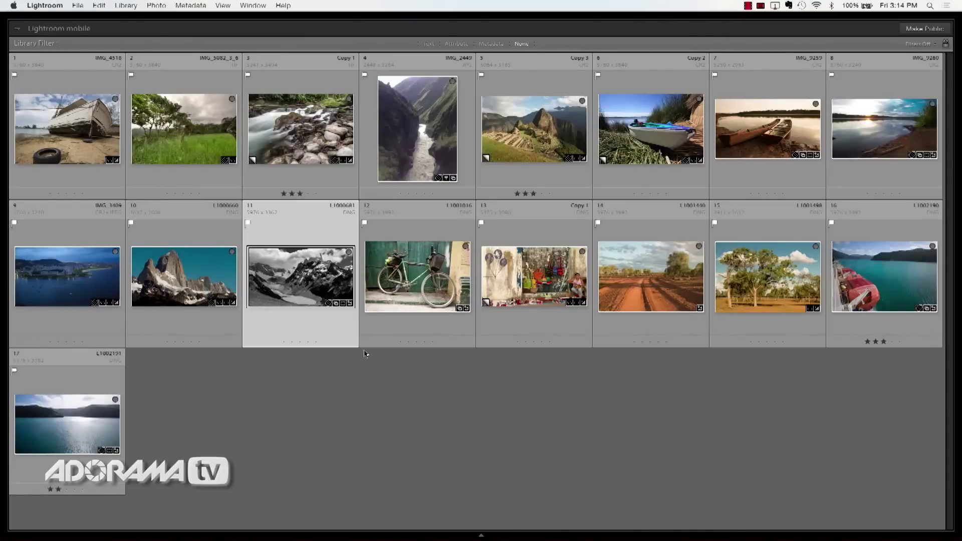
Show the black-and-white mountain photo full-size under the catalog overlay and bring up Recent Layout Images
key("f")
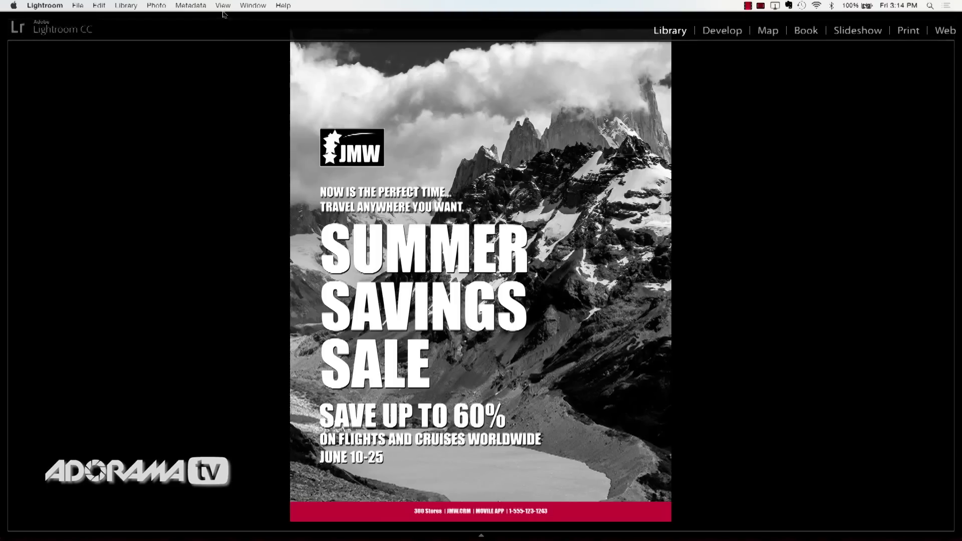
left_click(223, 6)
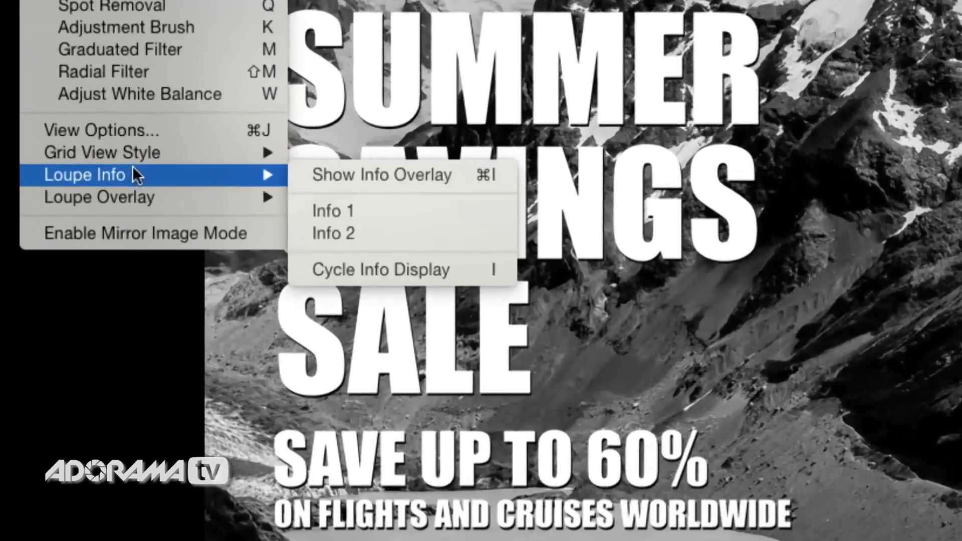
mouse_move(256, 301)
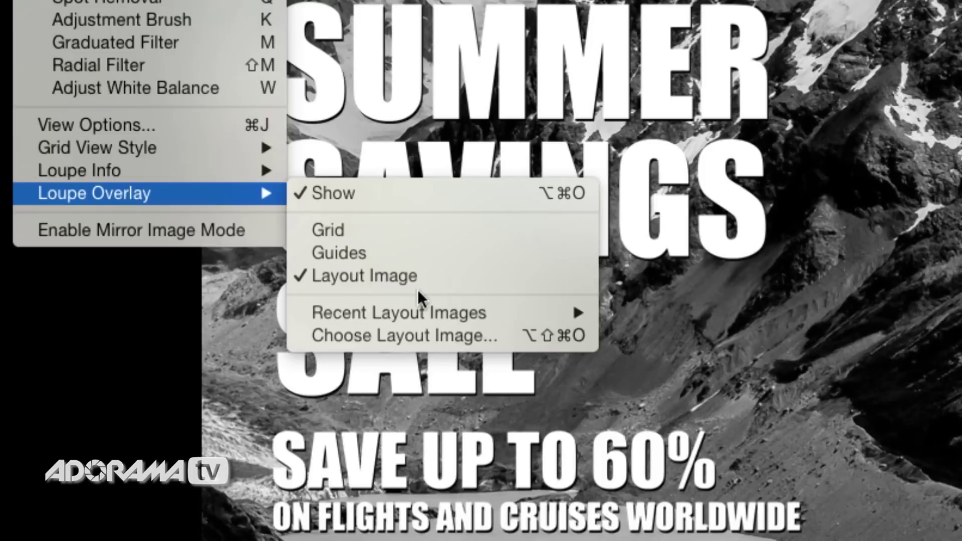
mouse_move(420, 315)
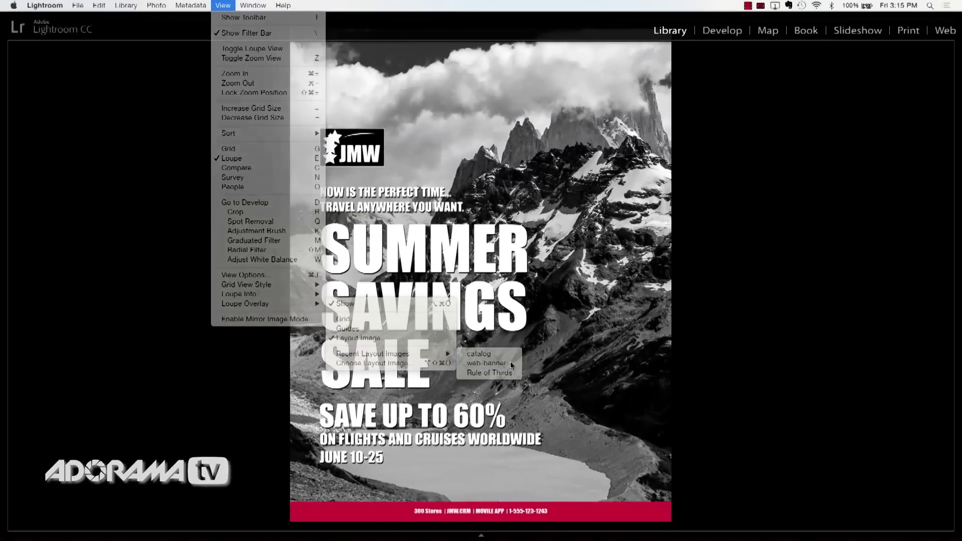
Swap the loupe overlay to the web-banner layout, then revisit the Loupe Overlay menu
left_click(726, 334)
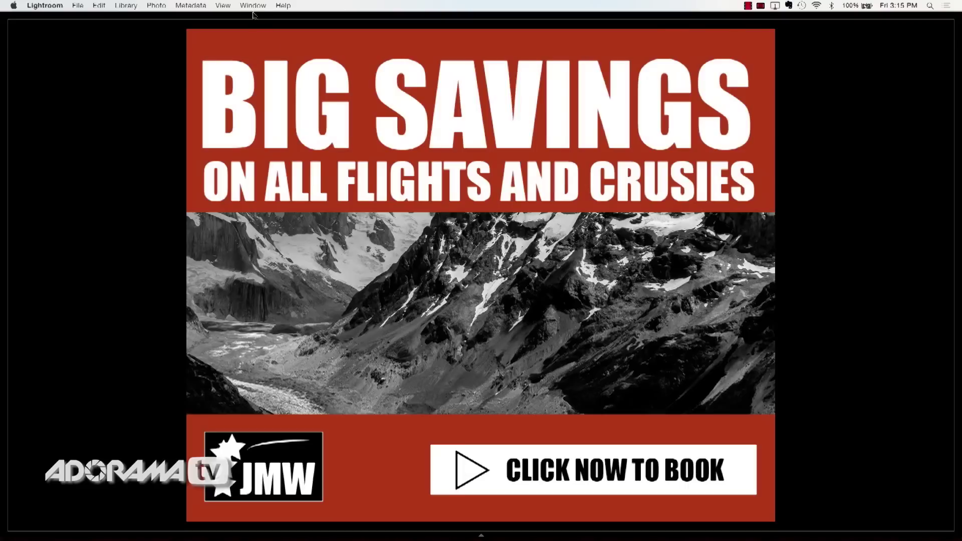
left_click(223, 6)
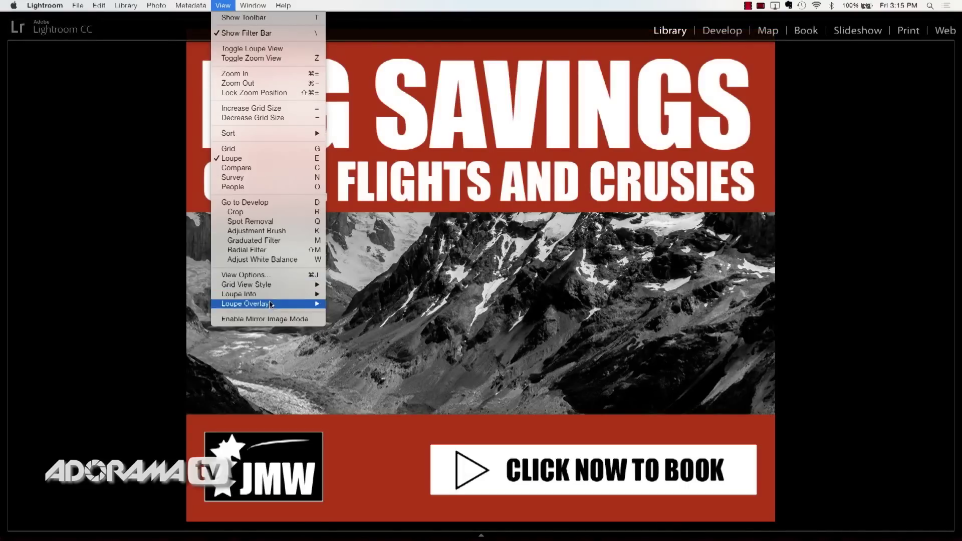
mouse_move(311, 306)
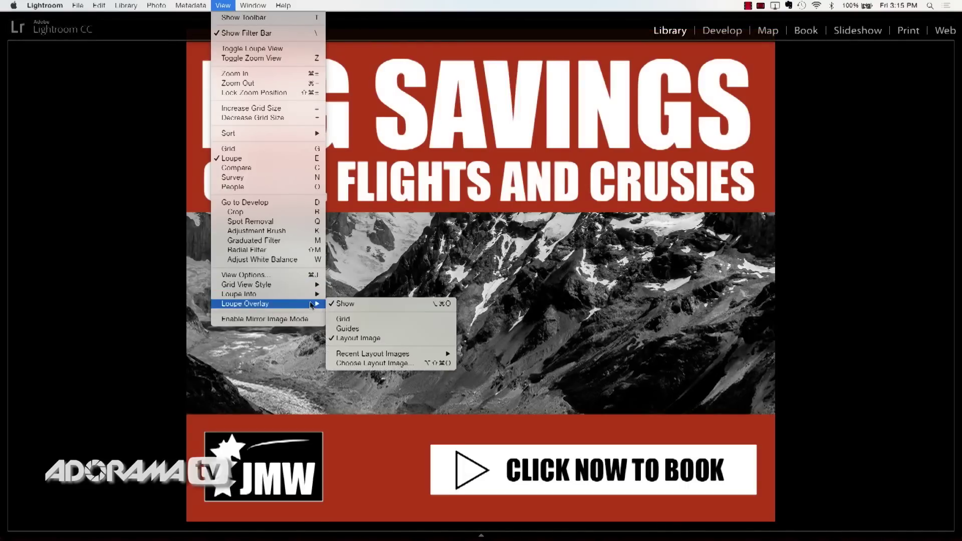
mouse_move(443, 354)
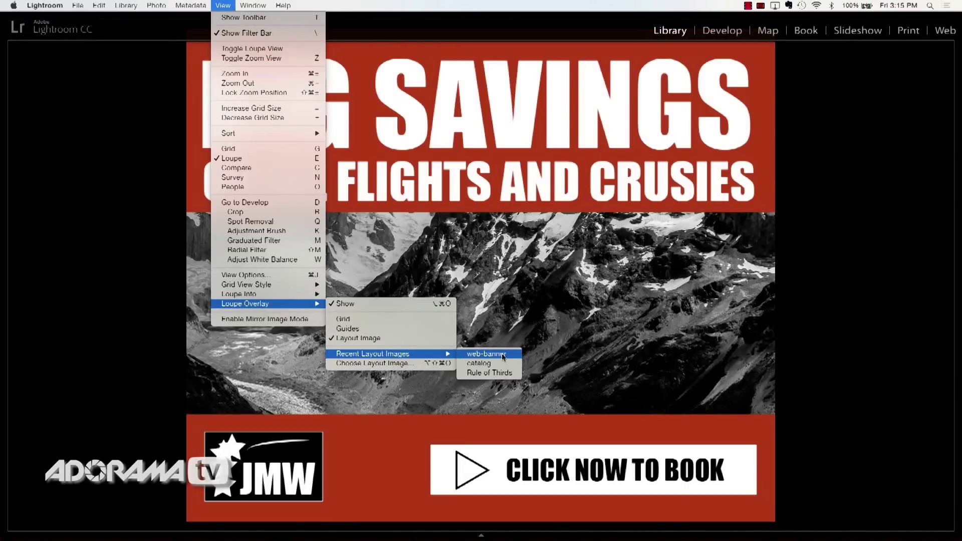